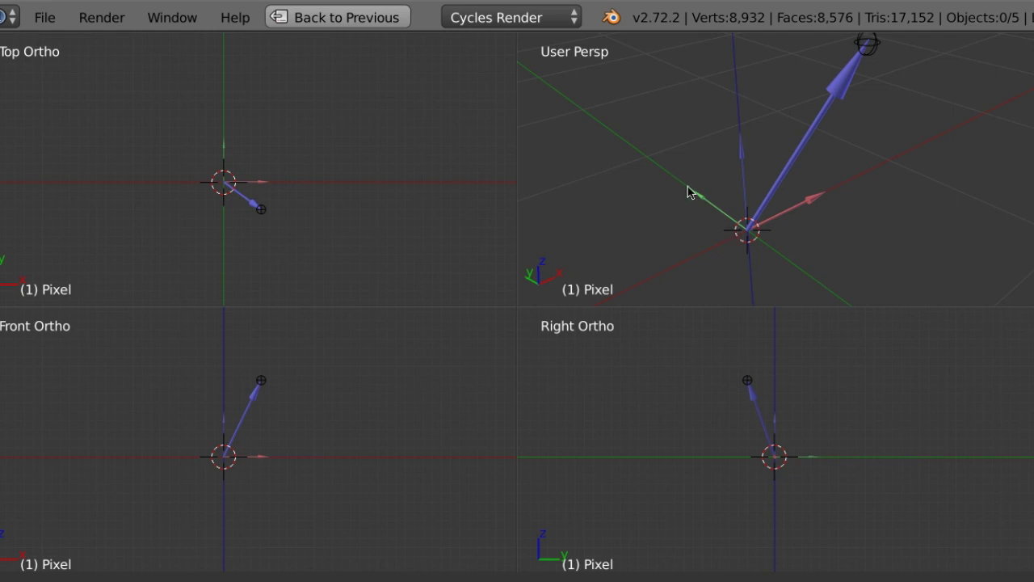
- Add a filled circle disc beside the origin, carrying a blue arrow along its normal
{"action": "middle_click_drag", "start_coordinate": [745, 249], "coordinate": [769, 254]}
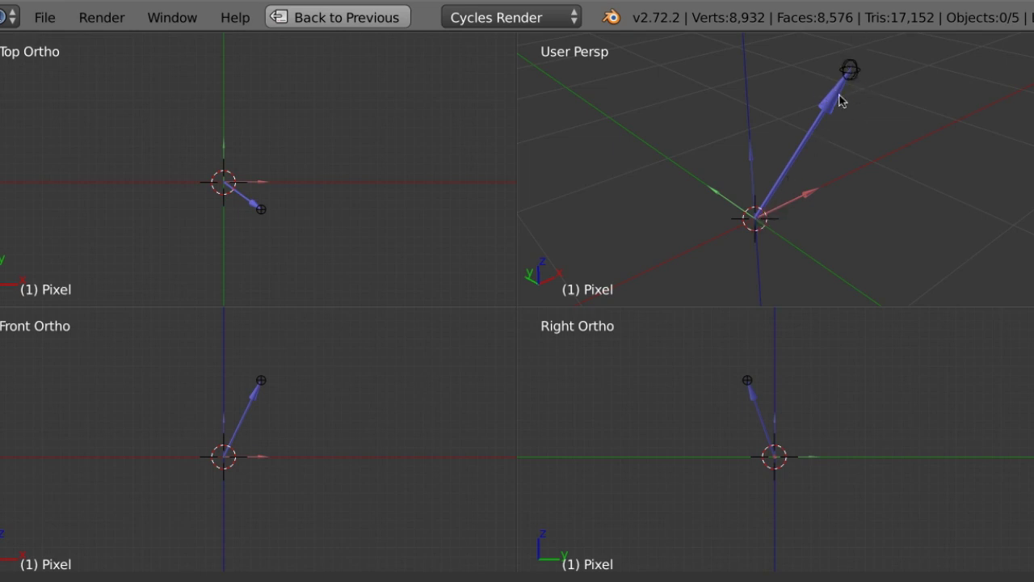
{"action": "middle_click_drag", "start_coordinate": [785, 224], "coordinate": [761, 201]}
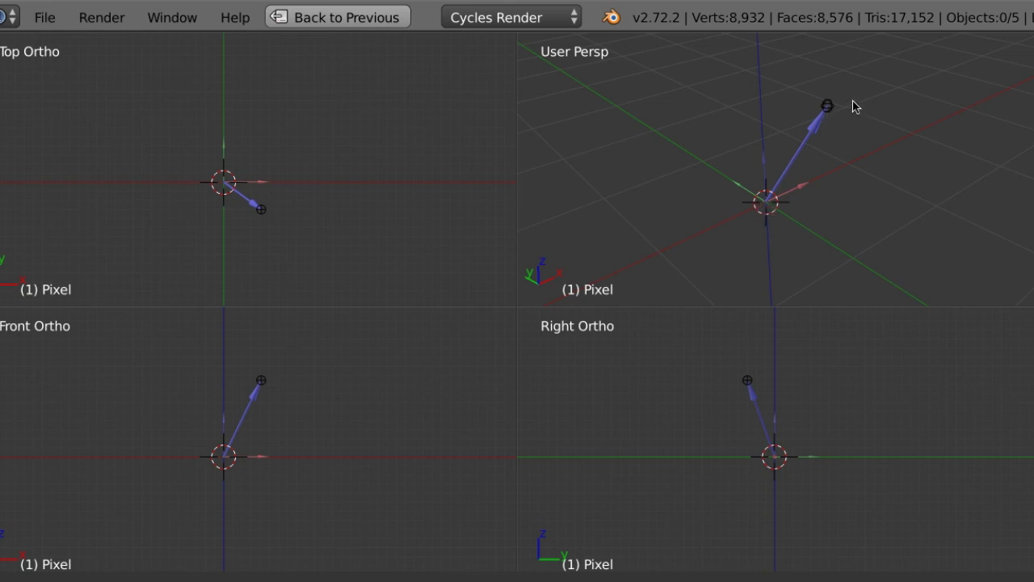
{"action": "key", "text": "alt+h"}
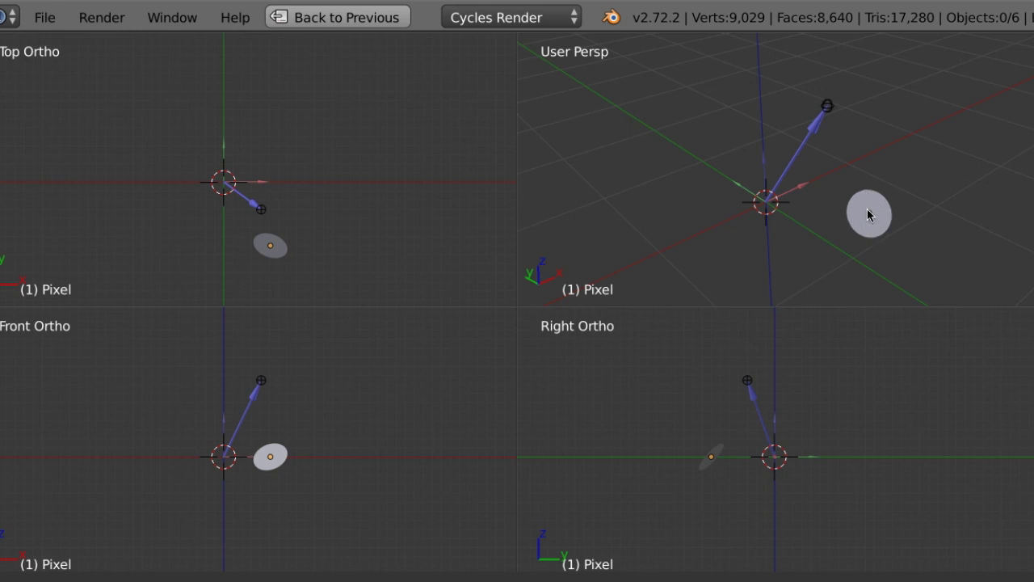
{"action": "mouse_move", "coordinate": [859, 212]}
{"action": "middle_mouse_down"}
{"action": "mouse_move", "coordinate": [858, 169]}
{"action": "mouse_move", "coordinate": [867, 213]}
{"action": "middle_mouse_up"}
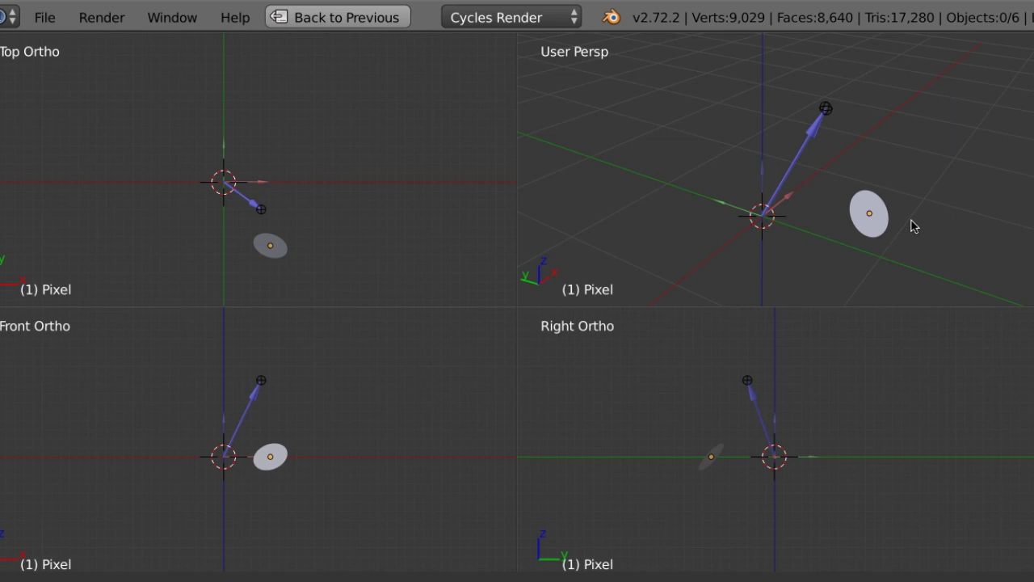
{"action": "mouse_move", "coordinate": [884, 219]}
{"action": "middle_mouse_down"}
{"action": "mouse_move", "coordinate": [895, 202]}
{"action": "mouse_move", "coordinate": [871, 231]}
{"action": "mouse_move", "coordinate": [876, 223]}
{"action": "middle_mouse_up"}
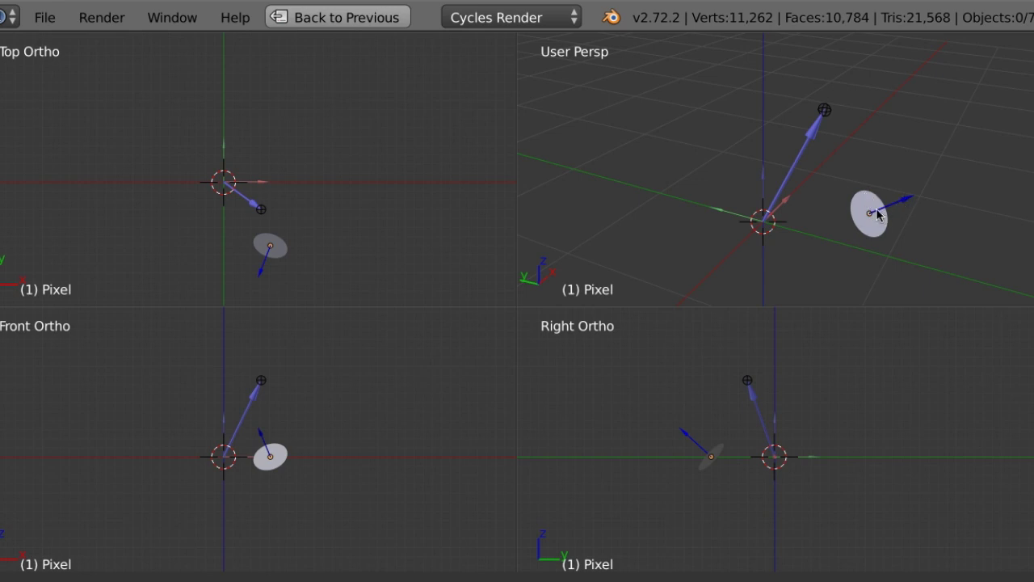
{"action": "scroll", "coordinate": [878, 213], "scroll_direction": "up", "scroll_amount": 1}
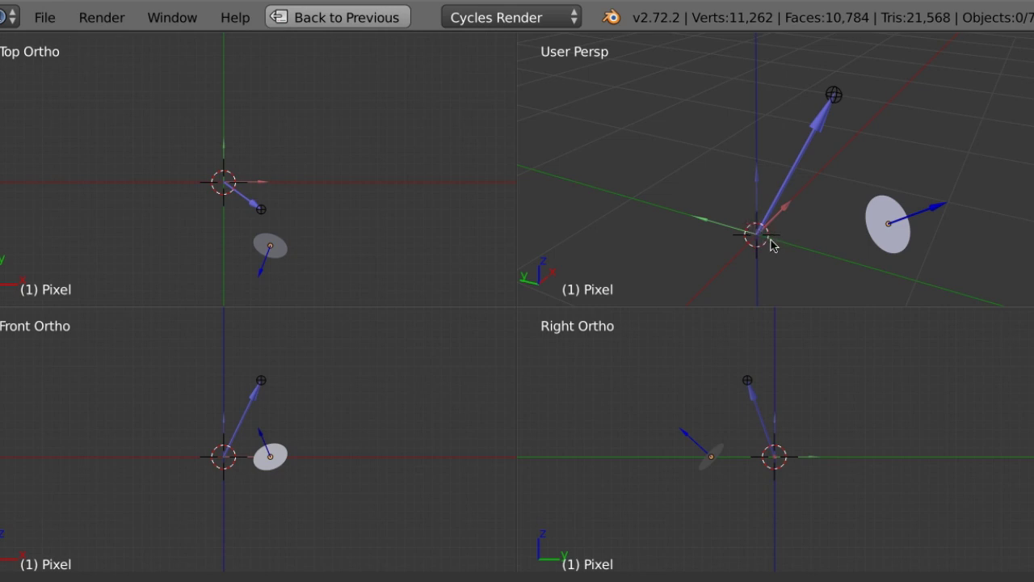
{"action": "middle_click_drag", "start_coordinate": [771, 245], "coordinate": [759, 240], "text": "shift"}
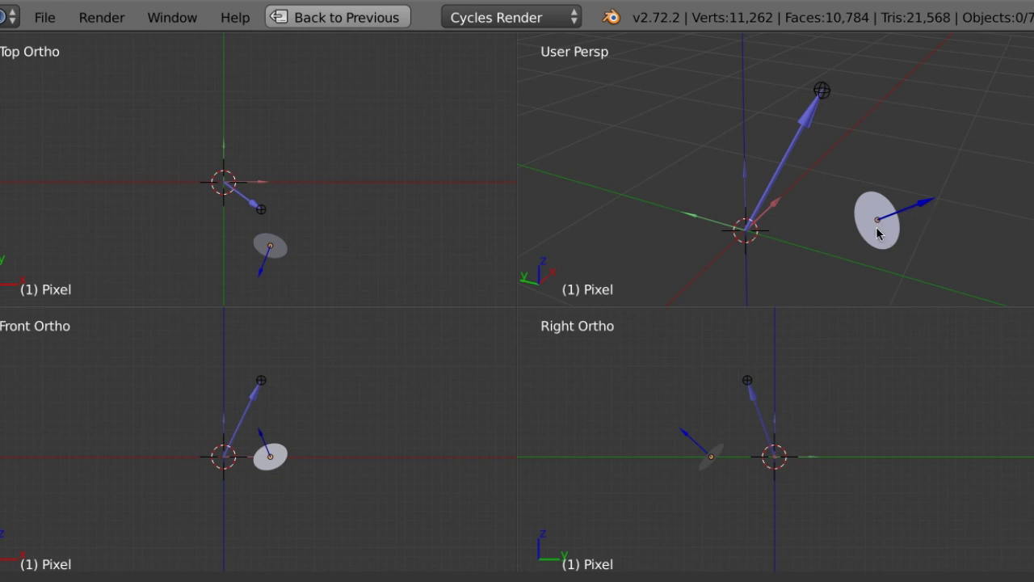
{"action": "mouse_move", "coordinate": [881, 230]}
{"action": "middle_mouse_down"}
{"action": "mouse_move", "coordinate": [815, 161]}
{"action": "mouse_move", "coordinate": [888, 209]}
{"action": "mouse_move", "coordinate": [843, 250]}
{"action": "mouse_move", "coordinate": [838, 215]}
{"action": "mouse_move", "coordinate": [867, 194]}
{"action": "mouse_move", "coordinate": [846, 229]}
{"action": "mouse_move", "coordinate": [916, 231]}
{"action": "mouse_move", "coordinate": [878, 238]}
{"action": "middle_mouse_up"}
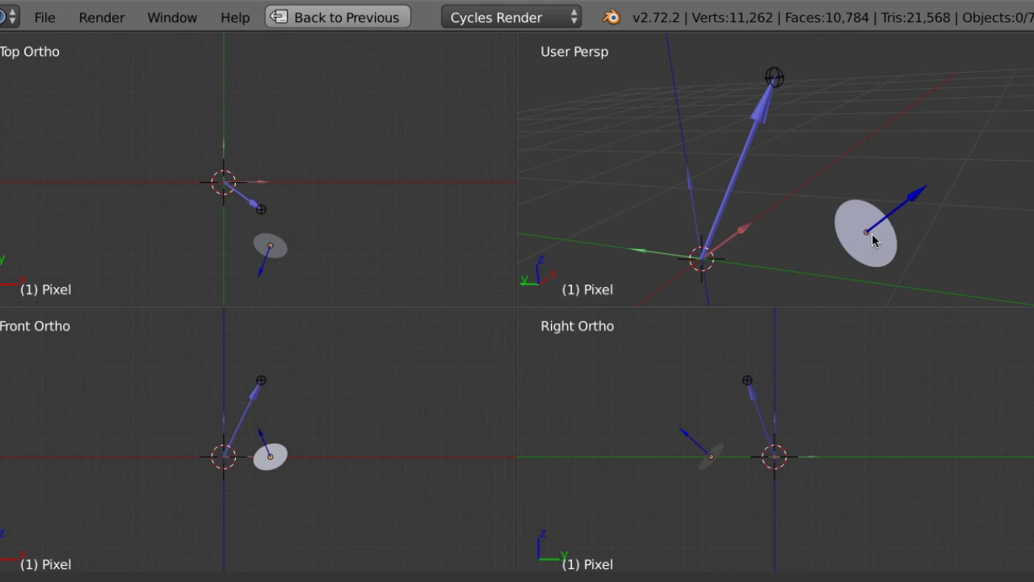
{"action": "key", "text": "ctrl+alt+q"}
- Add a red tangent arrow on the disc and maximise the perspective view
{"action": "key", "text": "ctrl+shift+z"}
{"action": "middle_click_drag", "start_coordinate": [890, 253], "coordinate": [824, 202]}
{"action": "key", "text": "ctrl+alt+q"}
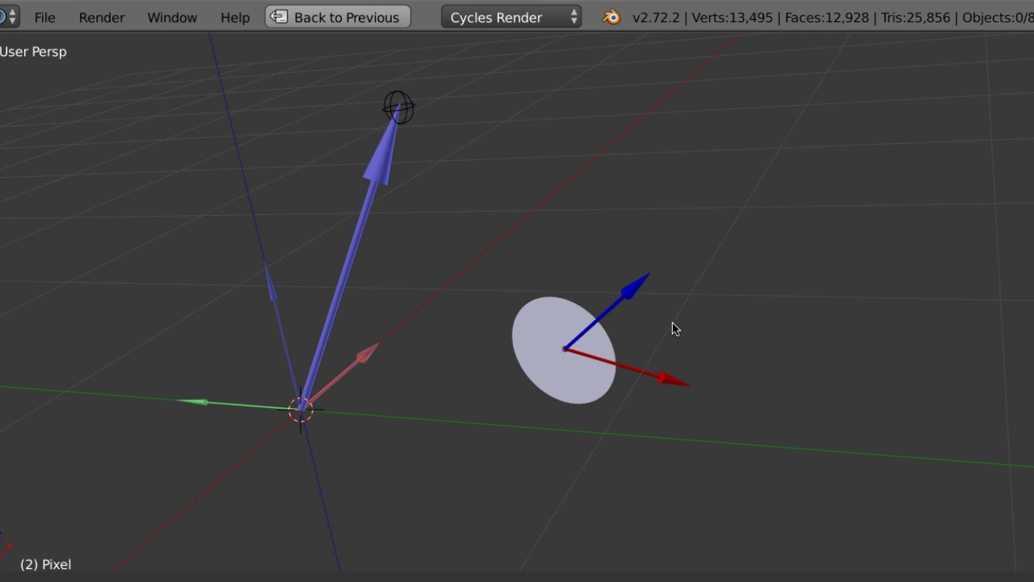
- Add a green arrow at the disc centre and rotate it to point upward
{"action": "key", "text": "ctrl+v"}
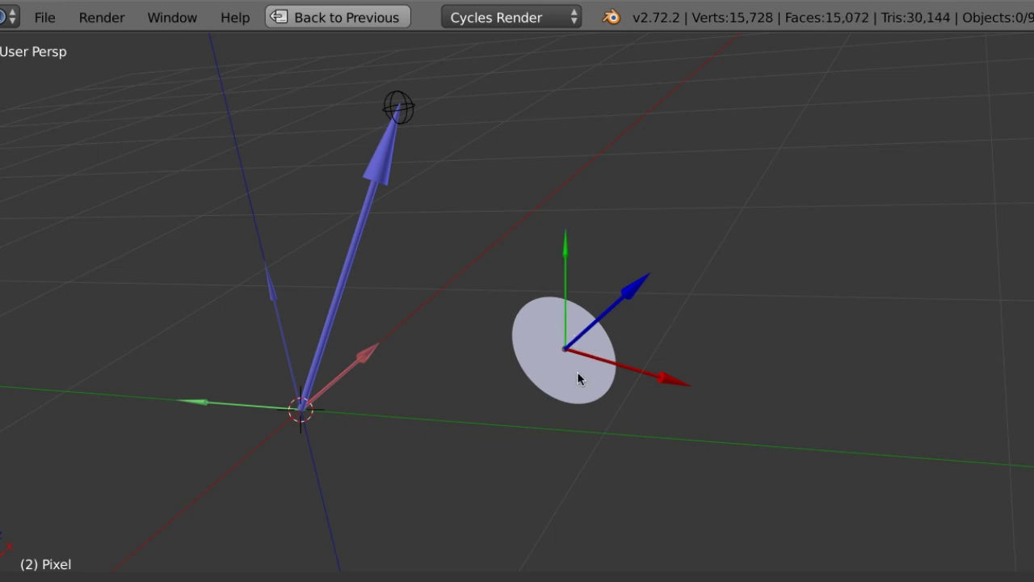
{"action": "right_click", "coordinate": [566, 273]}
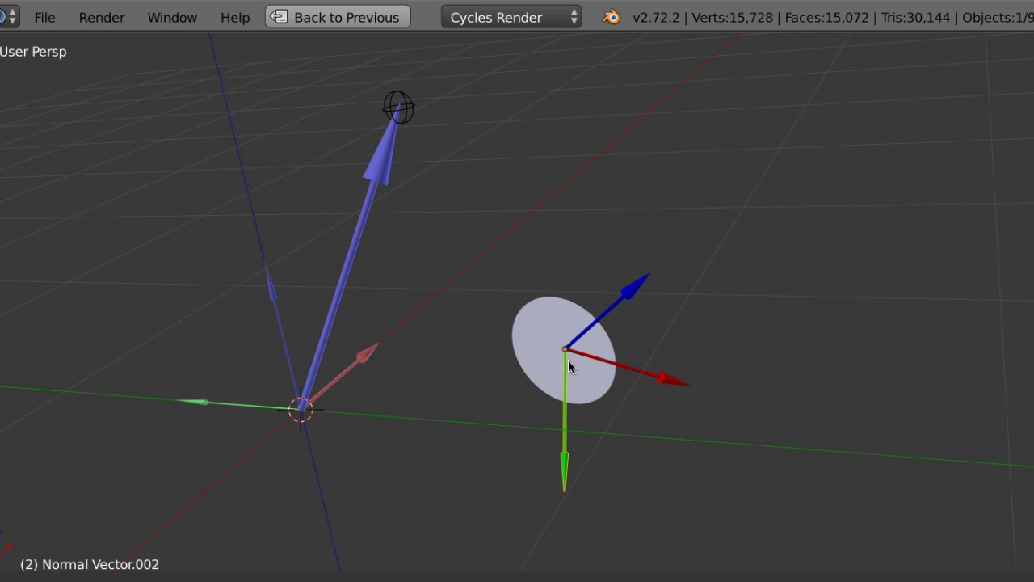
{"action": "key", "text": "ctrl+z"}
{"action": "key", "text": "a"}
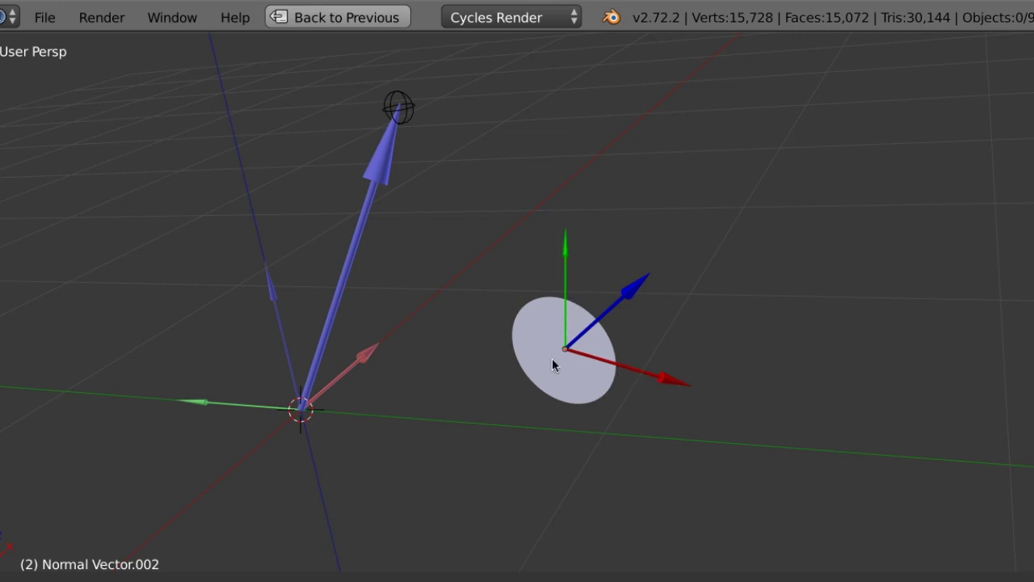
- Try rotating the disc about its Z normal axis, then undo the rotation
{"action": "right_click", "coordinate": [575, 376]}
{"action": "key", "text": "r"}
{"action": "key", "text": "z"}
{"action": "key", "text": "z"}
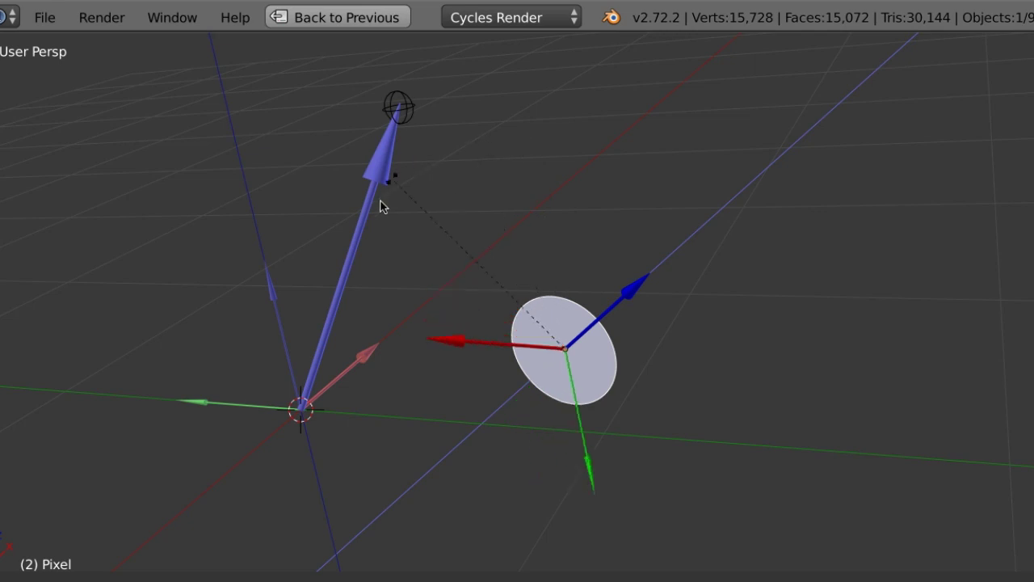
{"action": "left_click", "coordinate": [369, 227]}
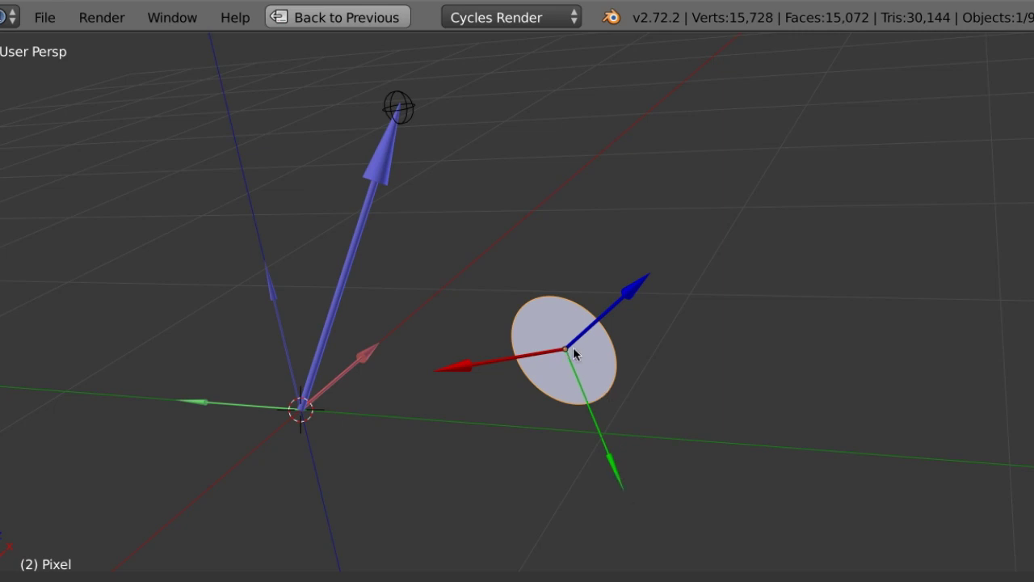
{"action": "key", "text": "ctrl+z"}
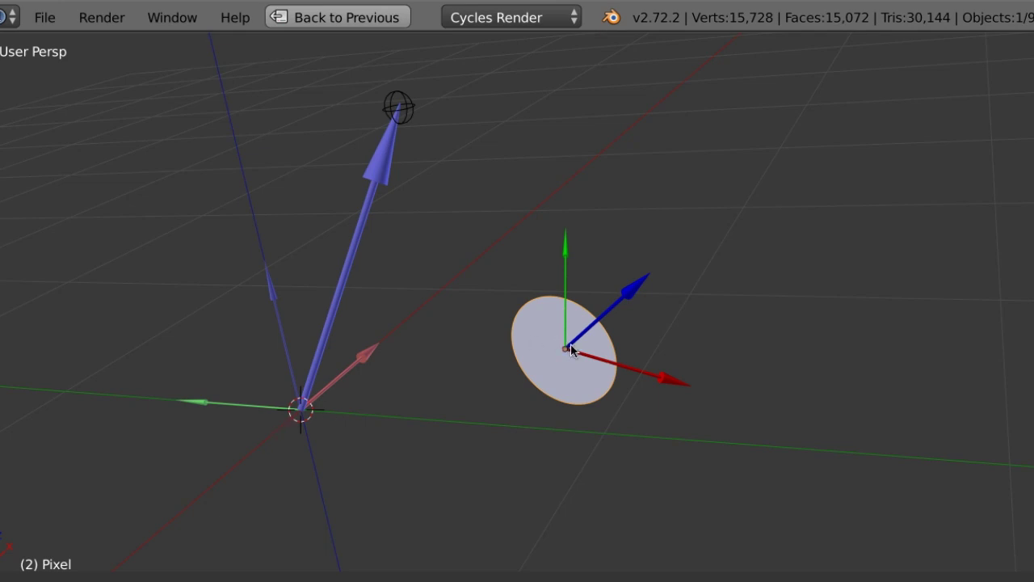
- Check the normal-vector arrows, deselect everything and play the animation
{"action": "mouse_move", "coordinate": [337, 307]}
{"action": "middle_mouse_down"}
{"action": "mouse_move", "coordinate": [404, 314]}
{"action": "mouse_move", "coordinate": [376, 365]}
{"action": "mouse_move", "coordinate": [337, 330]}
{"action": "mouse_move", "coordinate": [358, 307]}
{"action": "mouse_move", "coordinate": [346, 300]}
{"action": "mouse_move", "coordinate": [351, 334]}
{"action": "middle_mouse_up"}
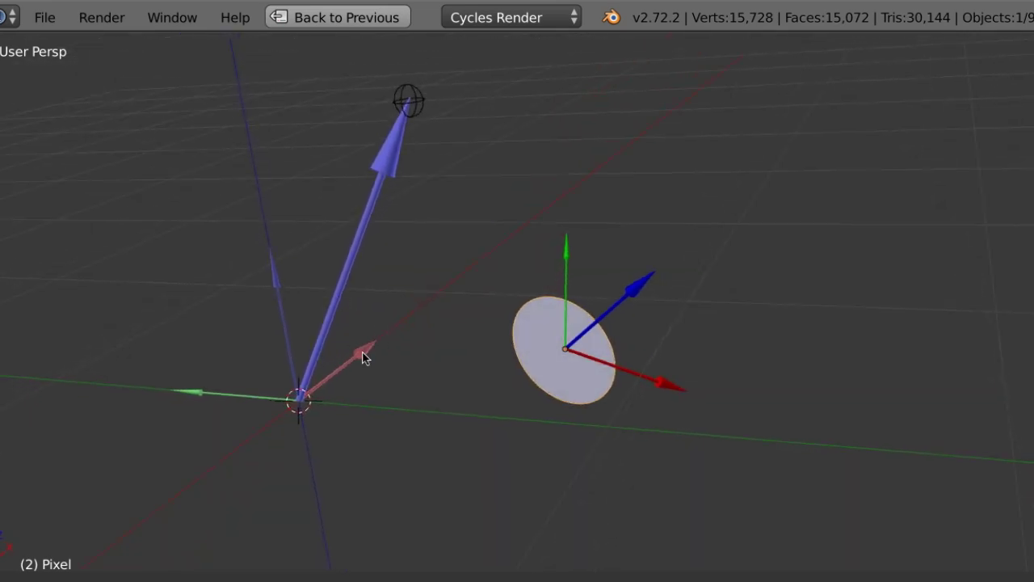
{"action": "right_click", "coordinate": [363, 356]}
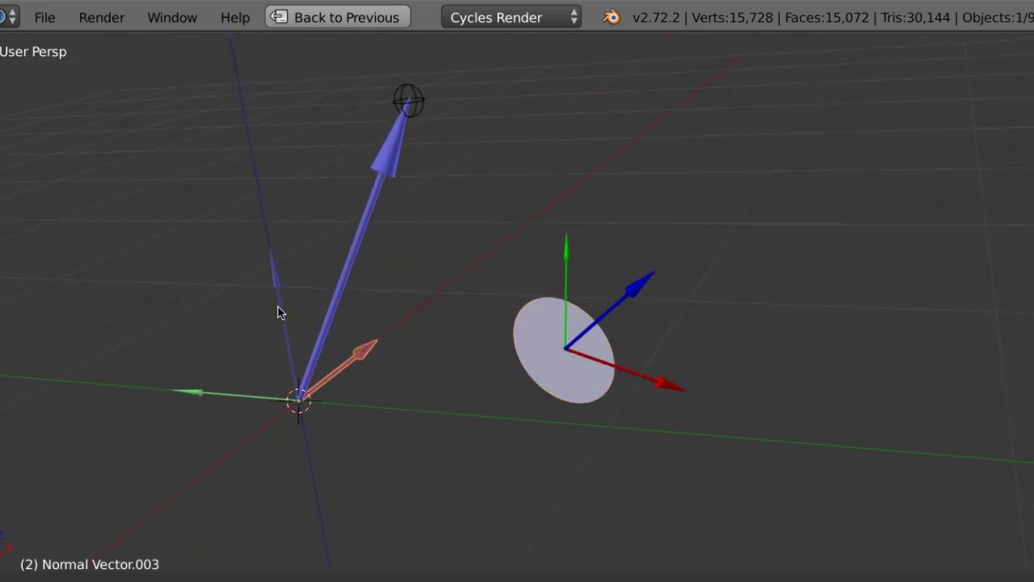
{"action": "right_click", "coordinate": [278, 312]}
{"action": "right_click", "coordinate": [227, 392]}
{"action": "key", "text": "a"}
{"action": "key", "text": "alt+a"}
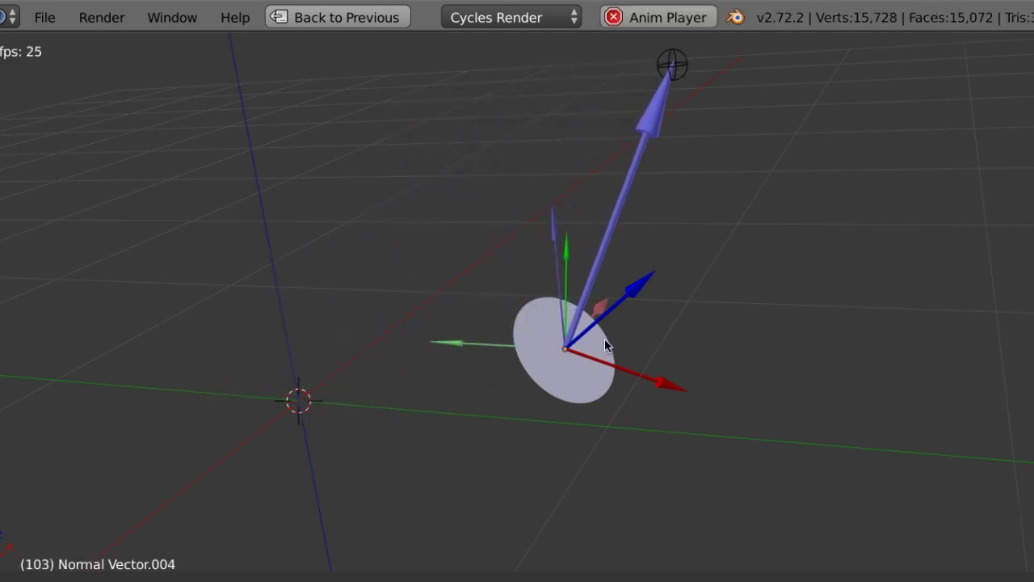
- Stop playback, then replay and halt the animation at frame 228
{"action": "key", "text": "alt+a"}
{"action": "mouse_move", "coordinate": [681, 237]}
{"action": "middle_mouse_down"}
{"action": "mouse_move", "coordinate": [587, 317]}
{"action": "mouse_move", "coordinate": [606, 323]}
{"action": "middle_mouse_up"}
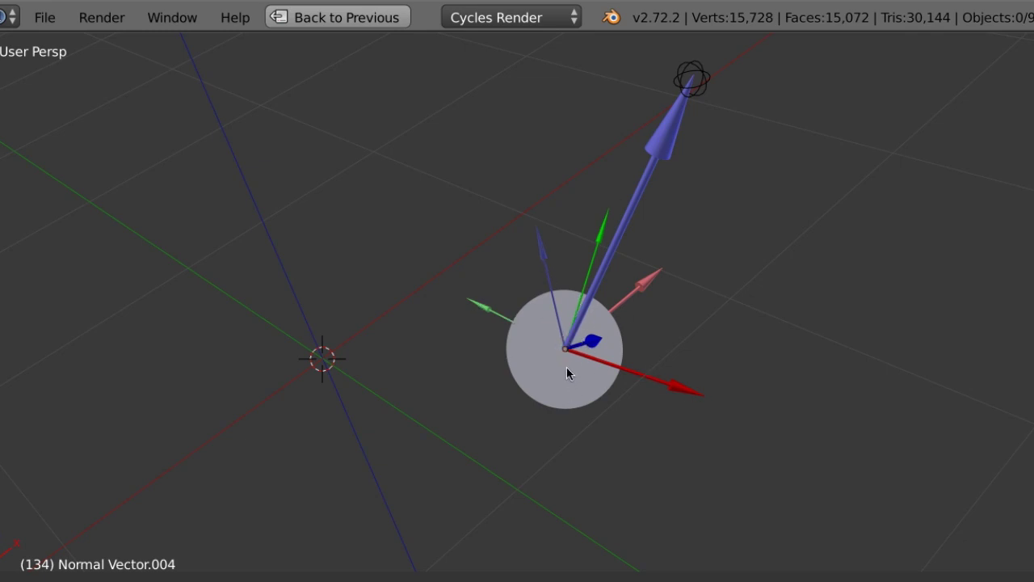
{"action": "key", "text": "alt+a"}
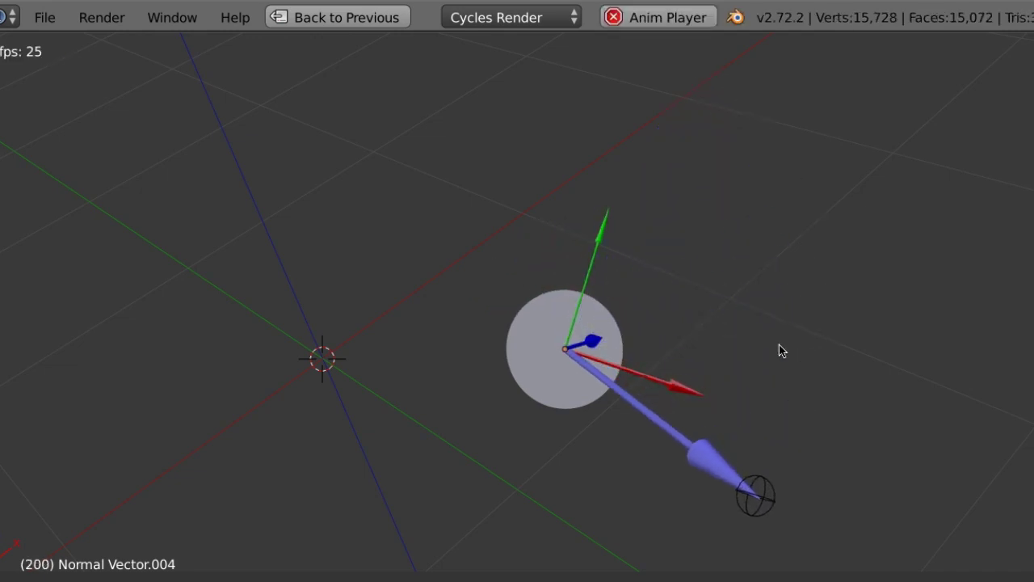
{"action": "key", "text": "alt+a"}
- Orbit to a lower angle around the disc and render frame 228
{"action": "mouse_move", "coordinate": [661, 355]}
{"action": "middle_mouse_down"}
{"action": "mouse_move", "coordinate": [681, 259]}
{"action": "mouse_move", "coordinate": [718, 388]}
{"action": "mouse_move", "coordinate": [598, 399]}
{"action": "mouse_move", "coordinate": [620, 315]}
{"action": "middle_mouse_up"}
{"action": "mouse_move", "coordinate": [751, 300]}
{"action": "middle_mouse_down"}
{"action": "mouse_move", "coordinate": [735, 462]}
{"action": "mouse_move", "coordinate": [662, 469]}
{"action": "mouse_move", "coordinate": [583, 374]}
{"action": "mouse_move", "coordinate": [568, 325]}
{"action": "mouse_move", "coordinate": [724, 251]}
{"action": "middle_mouse_up"}
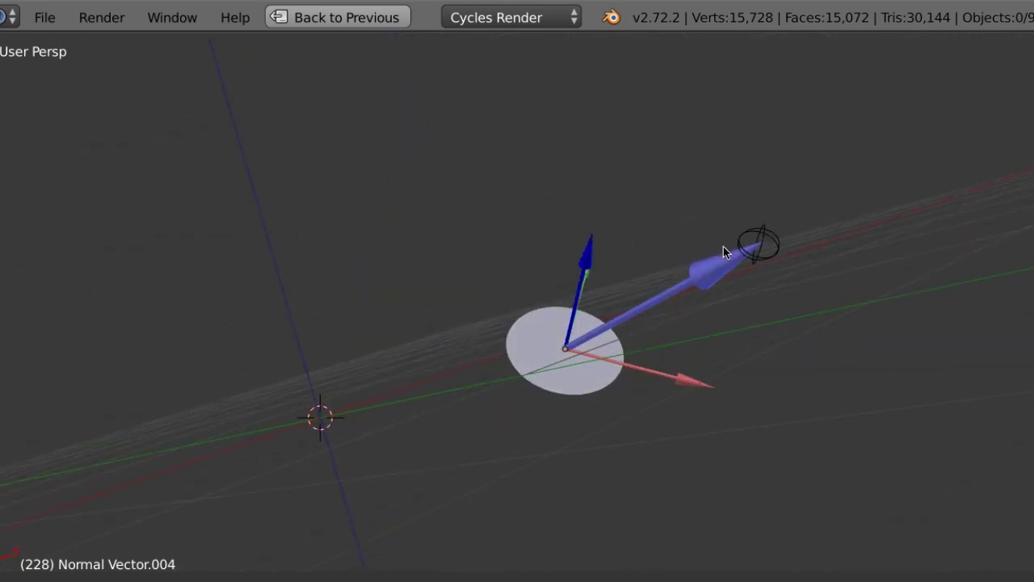
{"action": "key", "text": "F12"}
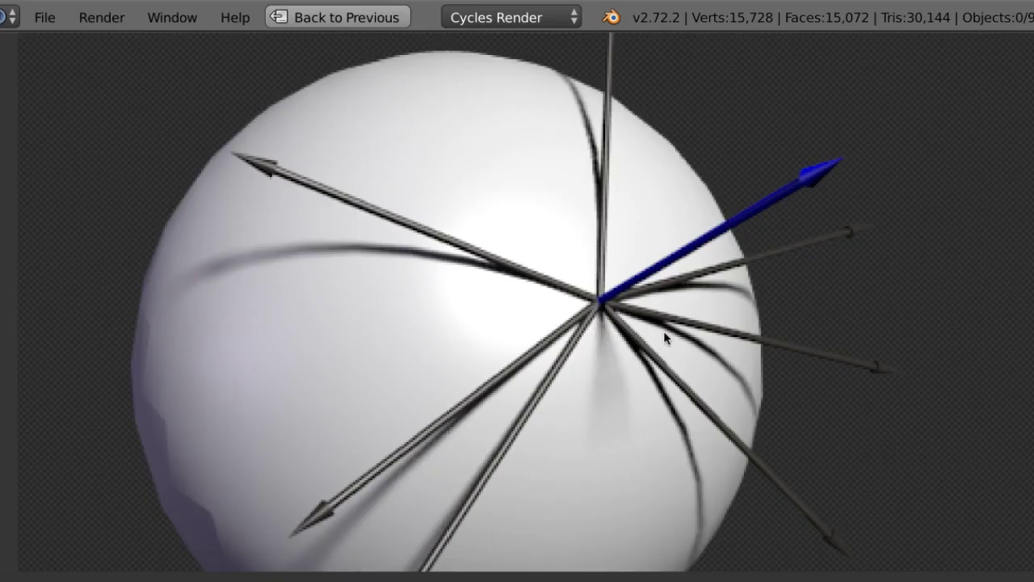